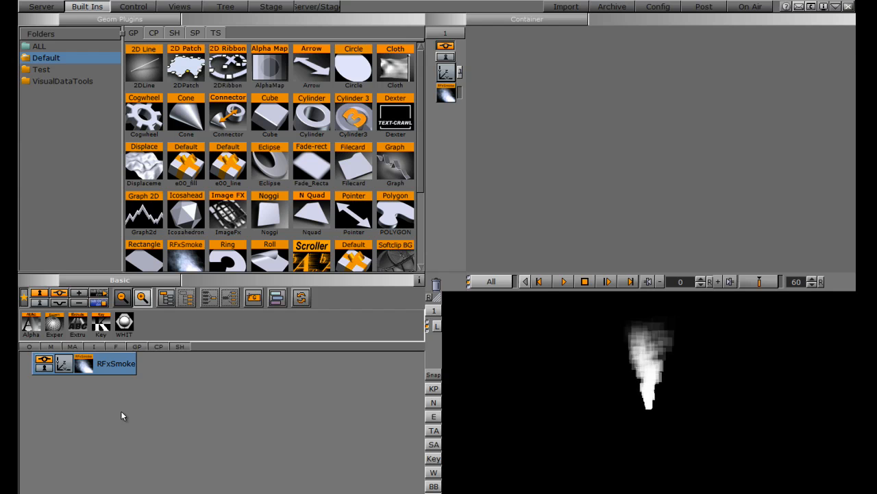
- Apply the FLARE_A image from the Flares folder to the RFxSmoke container and set its texture mapping to Vertex
left_click(41, 6)
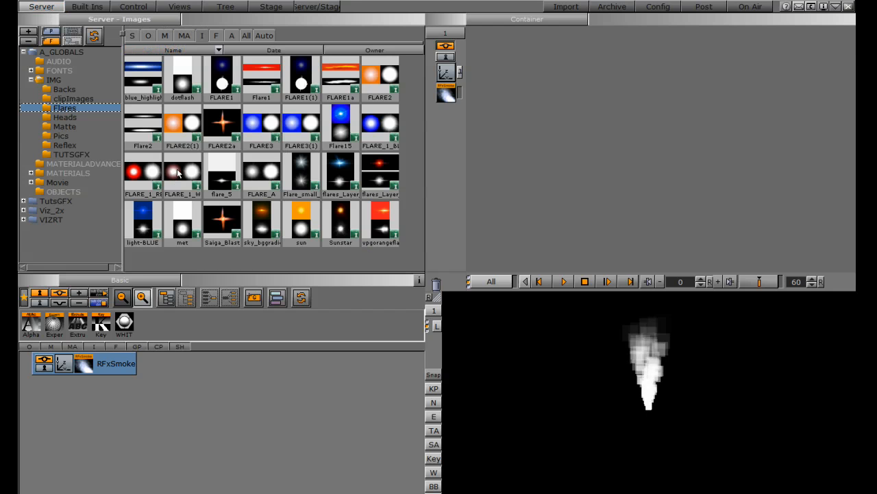
left_click_drag(258, 171, 107, 368)
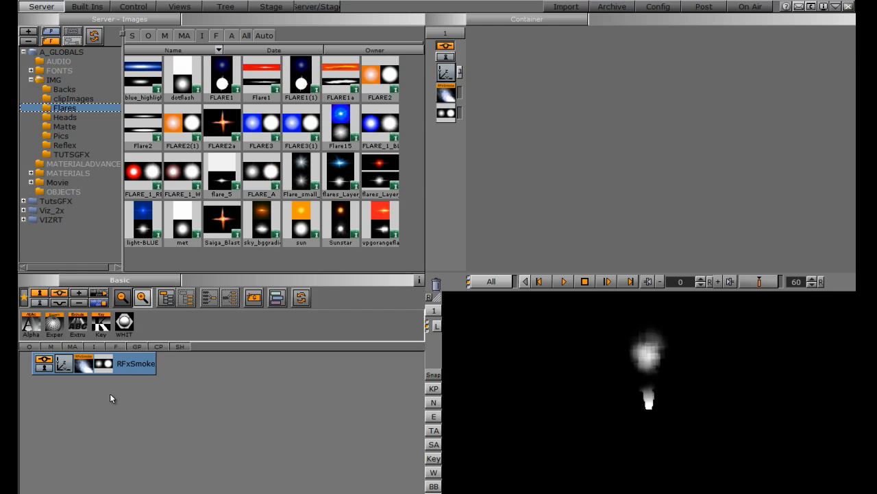
left_click(107, 367)
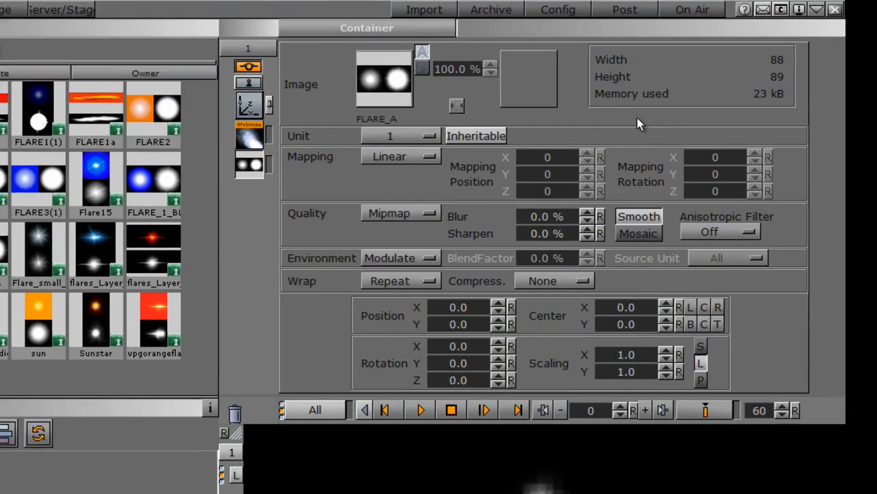
left_click(550, 106)
left_click(386, 180)
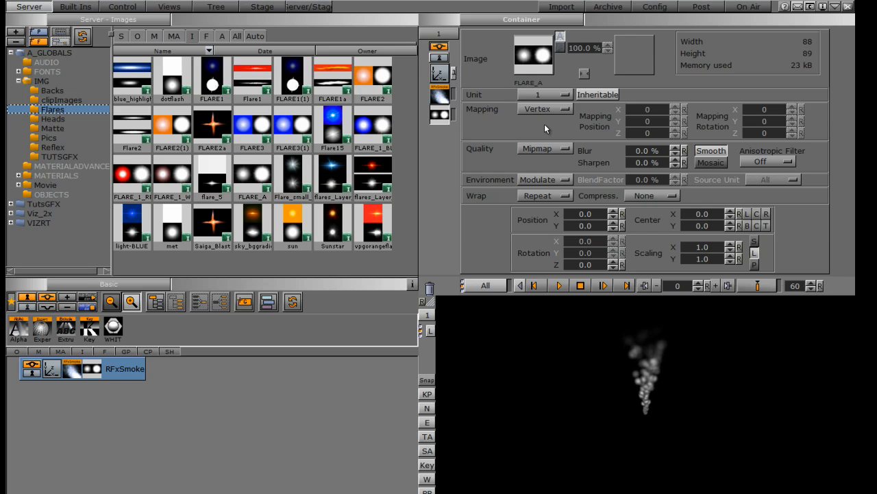
- Add the RFxMagnet plugin from the RealFX container plugins to the RFxSmoke container and open its settings
left_click(75, 6)
left_click(143, 33)
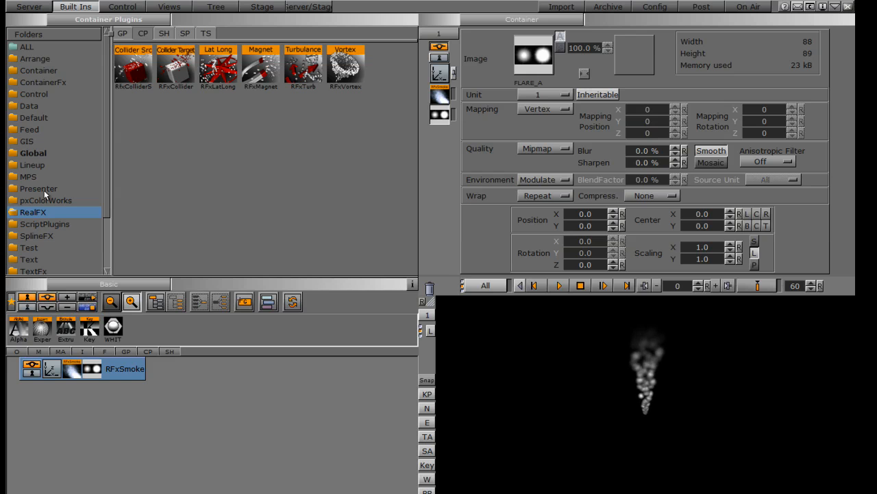
left_click(253, 62)
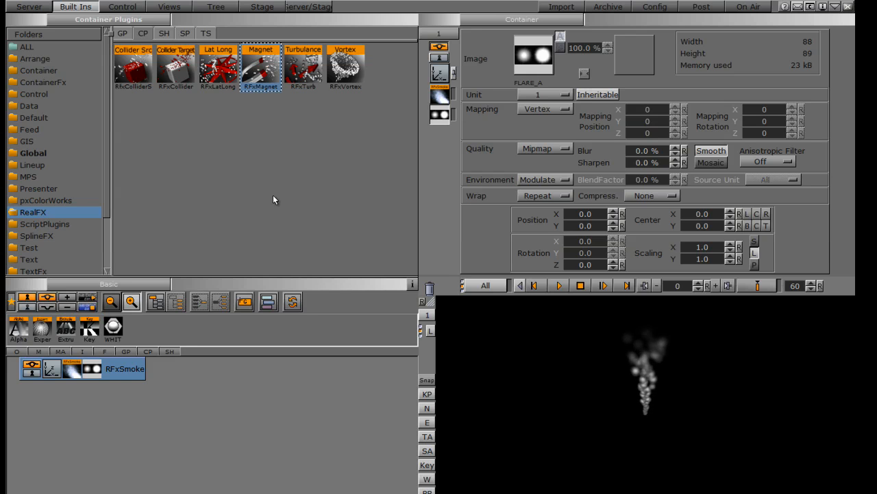
left_click_drag(268, 61, 120, 370)
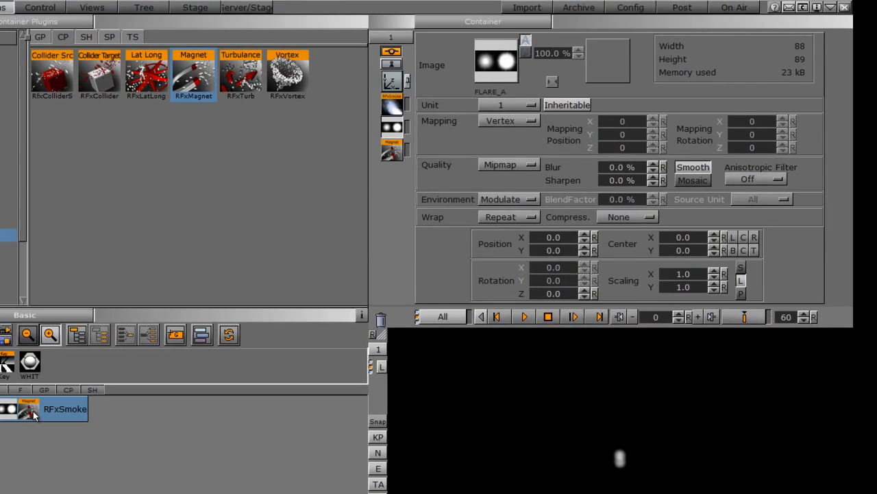
left_click(113, 368)
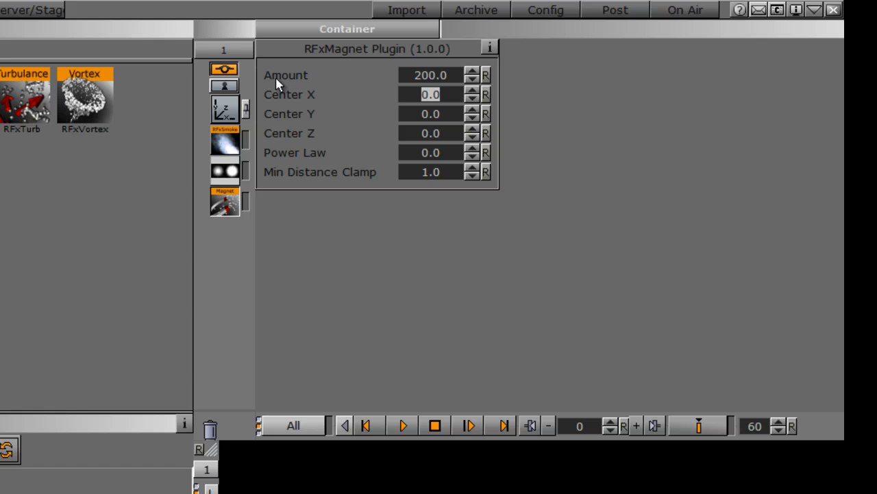
- Set the RFxMagnet plugin's Amount to 500
left_click(431, 77)
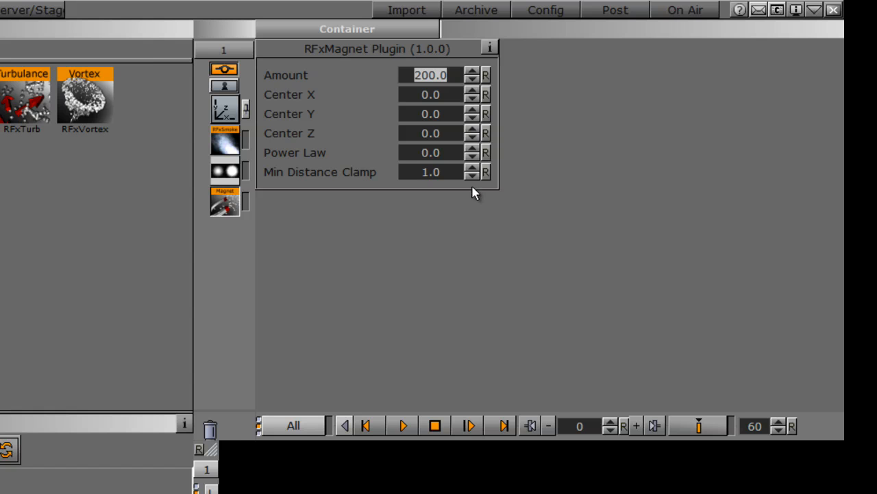
type("500")
key("Return")
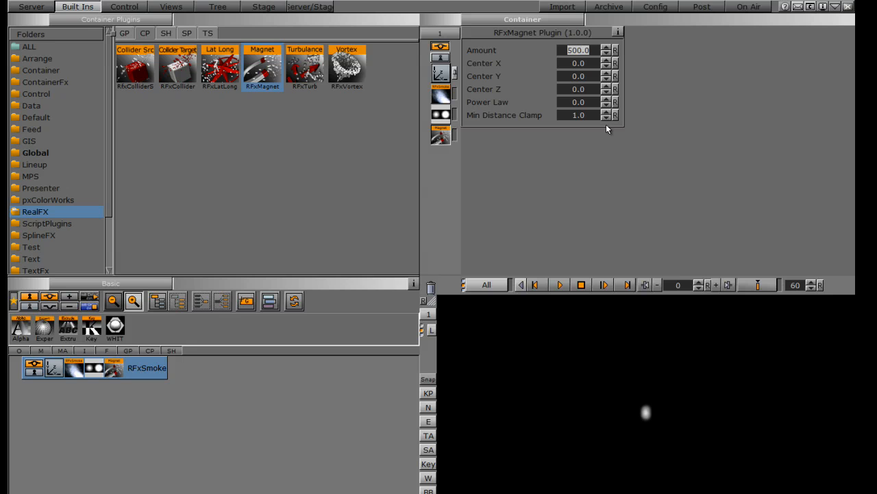
- Scale the RFxSmoke container uniformly to 4.52 and rotate it to 190 on X and 18 on Y
left_click(440, 74)
left_click_drag(488, 179, 615, 153)
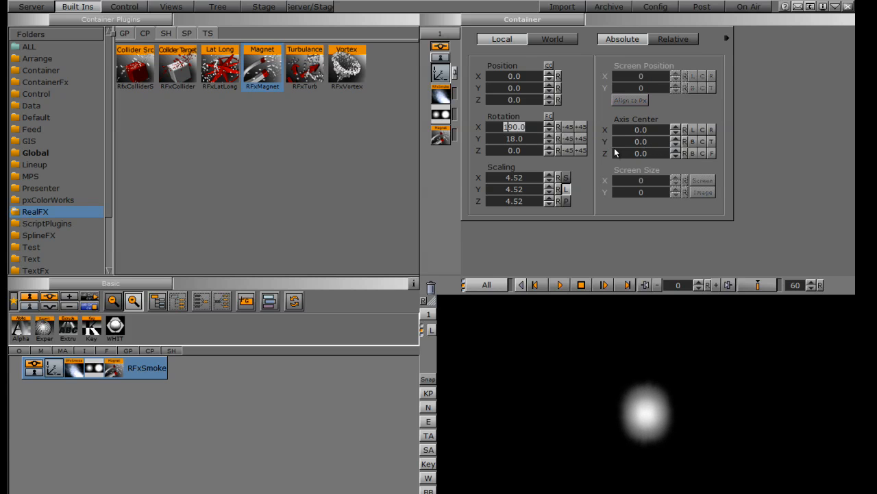
- Try an Amount of 10 on the RFxMagnet plugin and return it to the default 200
left_click(440, 137)
left_click_drag(609, 55, 607, 118)
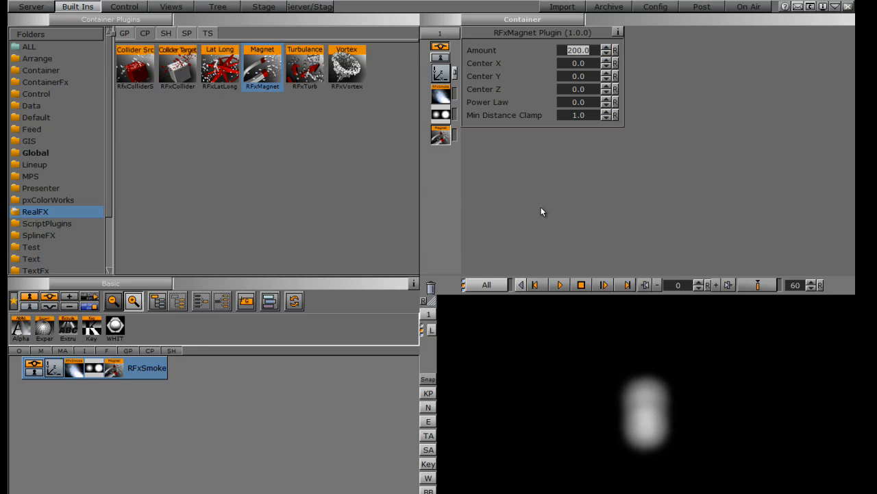
left_click_drag(583, 52, 353, 45)
type("10")
key("Return")
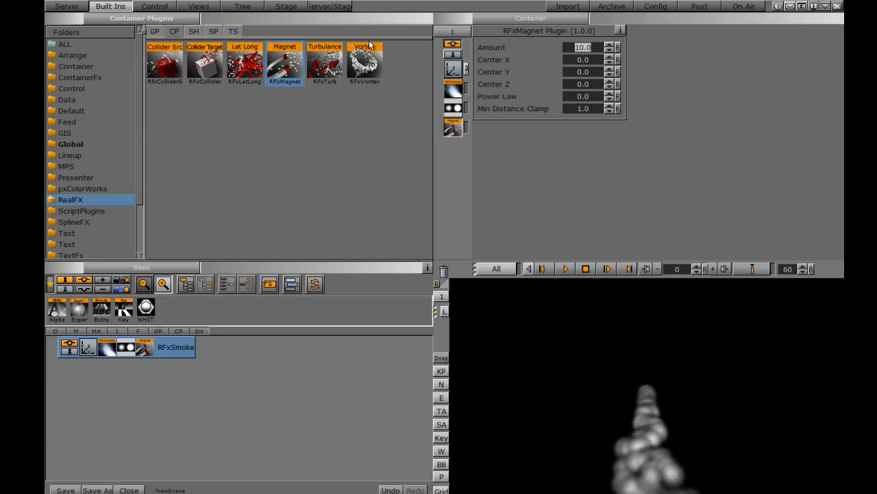
key("Tab")
left_click(617, 48)
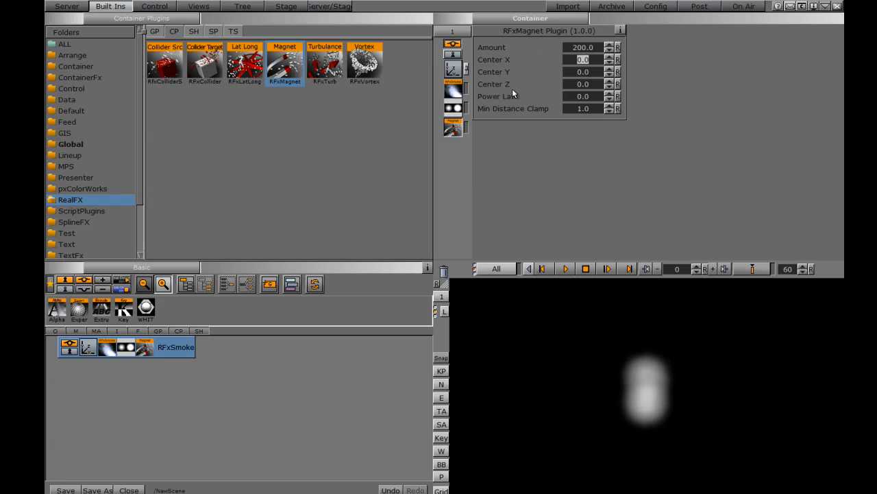
- Try negative and positive Center X values for the magnet, from -67.1 to 31.2
left_click_drag(588, 60, 216, 56)
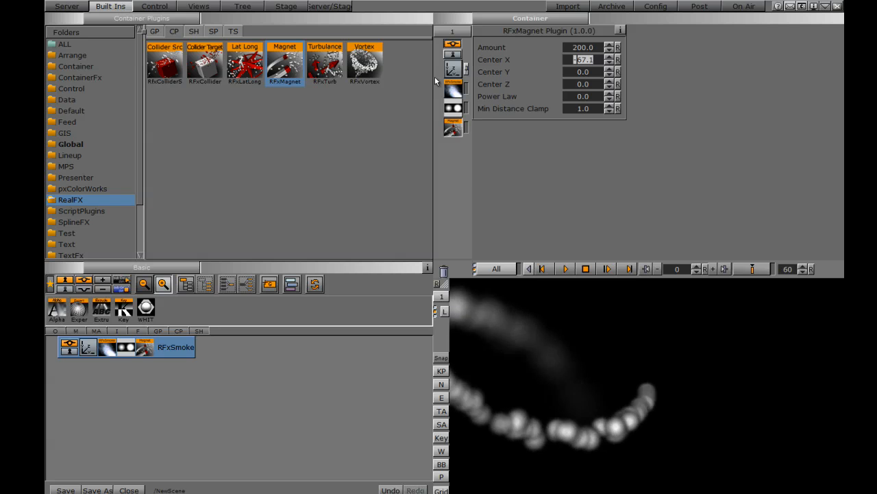
left_click_drag(580, 62, 841, 86)
left_click_drag(581, 61, 843, 74)
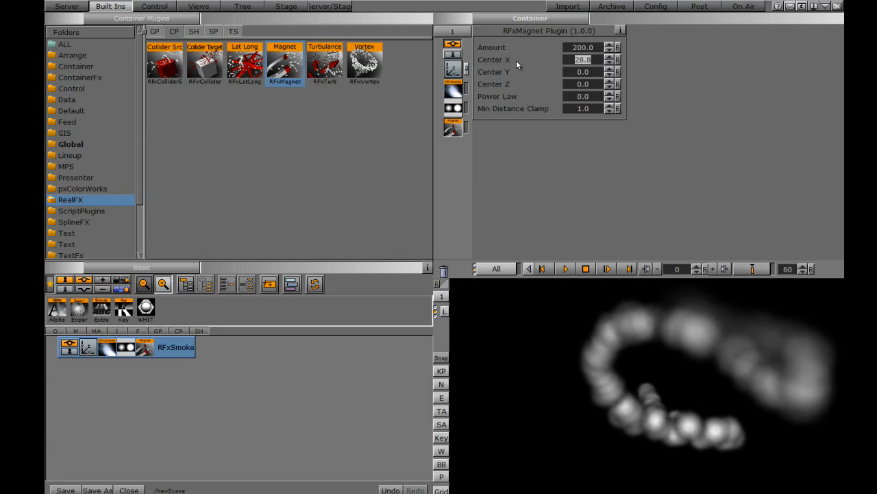
left_click_drag(578, 58, 592, 59)
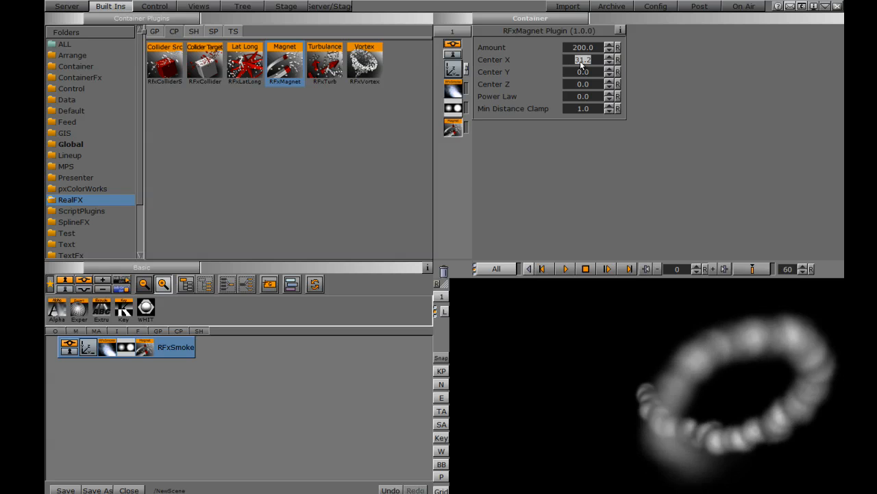
- Set the magnet's Center Y to -64.7 and its Center Z to -77.3 and -29.0
left_click_drag(583, 71, 246, 55)
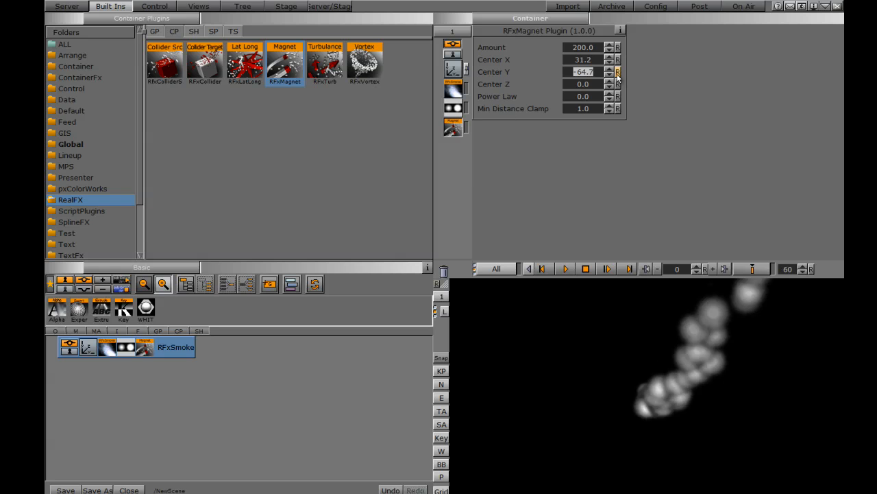
left_click_drag(593, 85, 163, 78)
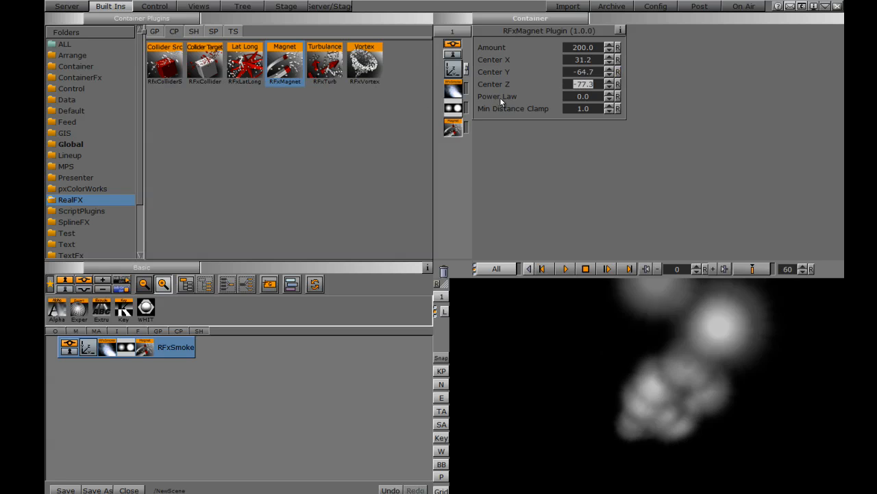
left_click_drag(591, 84, 843, 107)
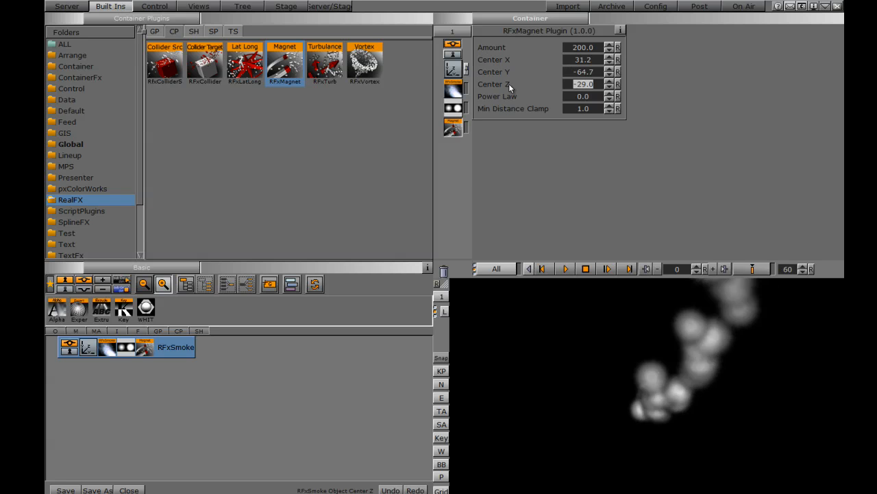
- Reset the magnet's Center X, Y and Z to 0
left_click(618, 60)
left_click(618, 71)
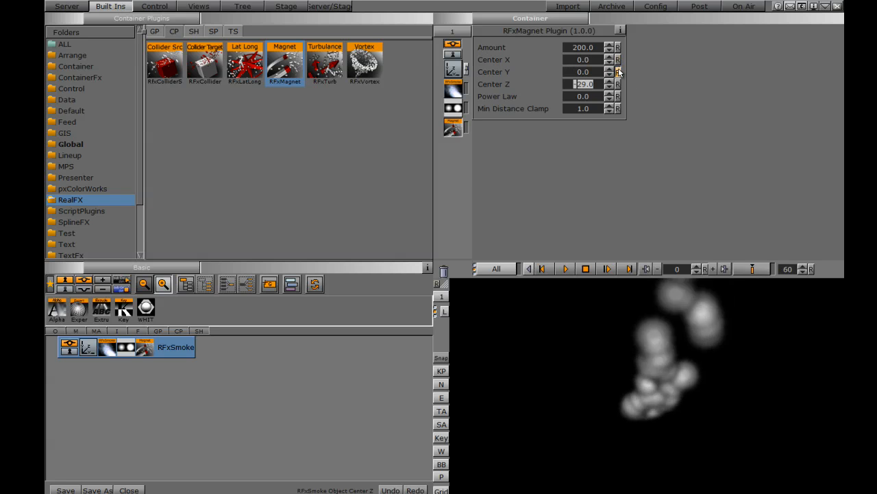
left_click(617, 83)
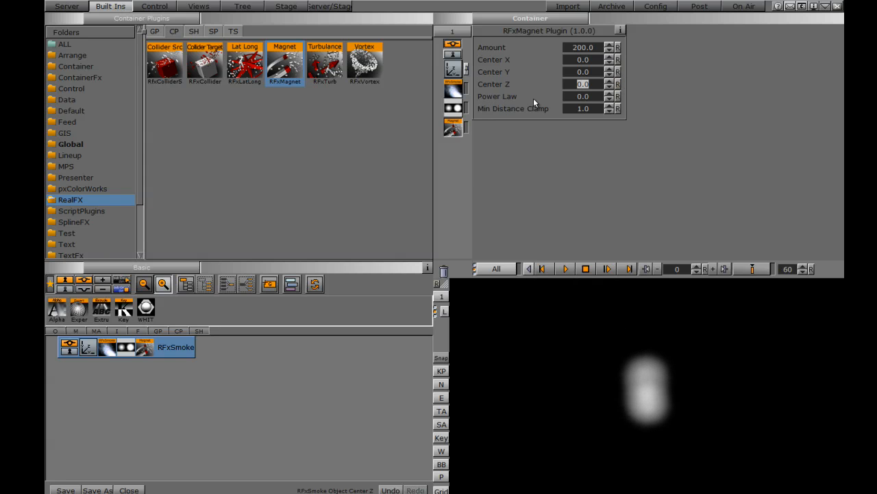
- Try a Power Law of 2.2 on the magnet and lower it to 1.1
left_click_drag(573, 99, 643, 99)
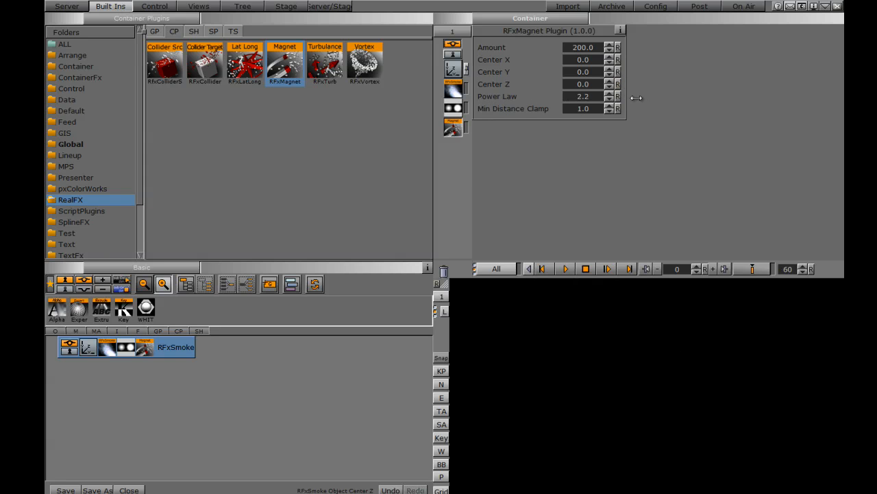
left_click_drag(631, 101, 632, 100)
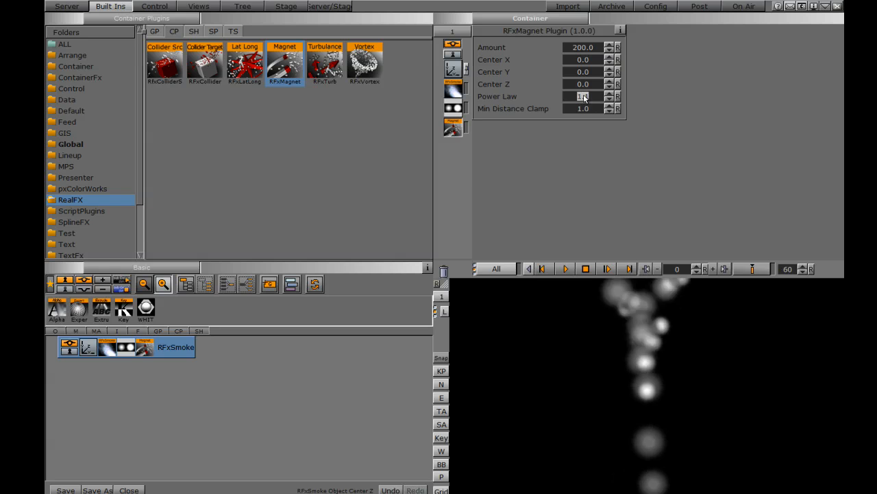
left_click_drag(583, 59, 697, 70)
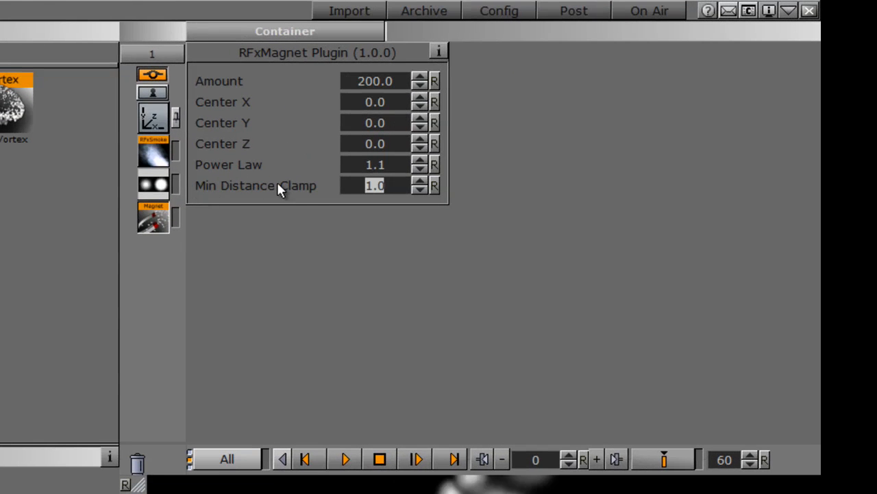
- Try a Min Distance Clamp of 8.6, and reset the clamp to 1.0 and the Power Law to 0
left_click_drag(375, 192, 444, 190)
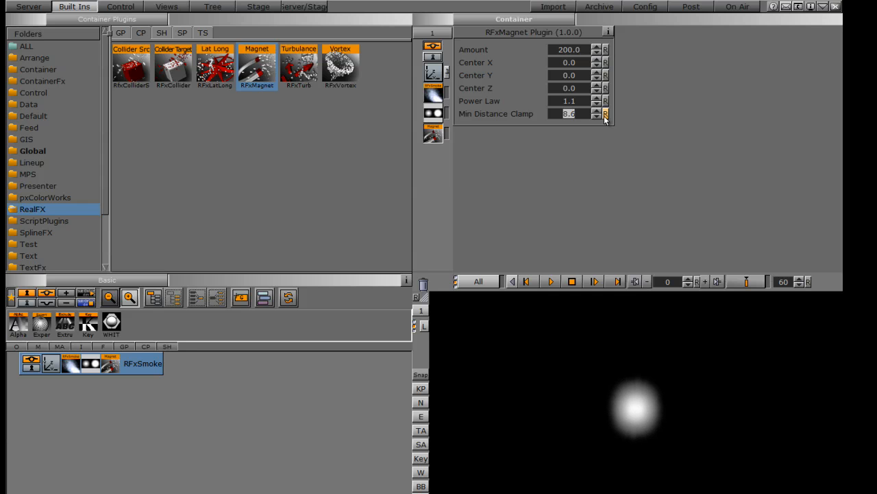
left_click(604, 115)
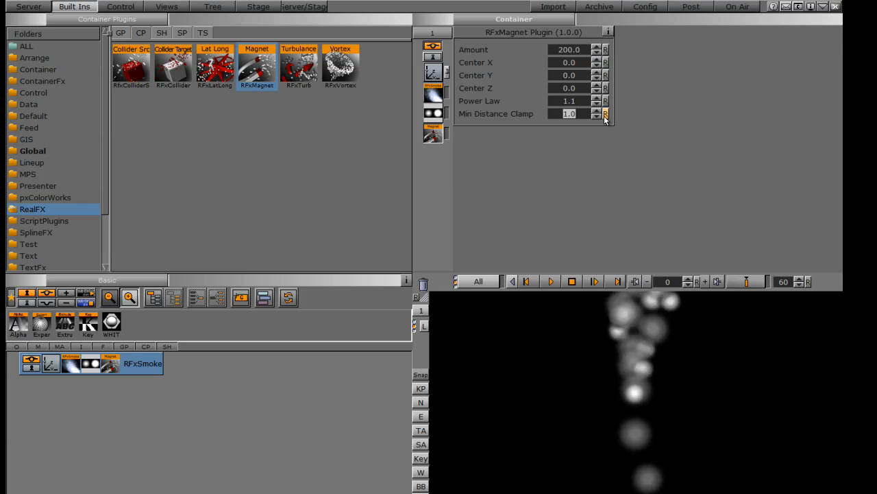
left_click(605, 101)
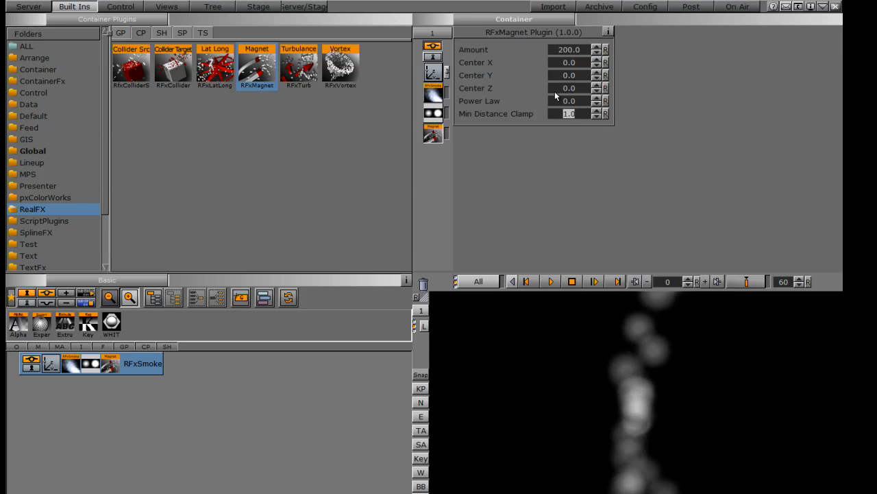
- Examine the RFx Smoke plugin's Spawn, Impulse, Forces, Alpha and Color settings
left_click(431, 95)
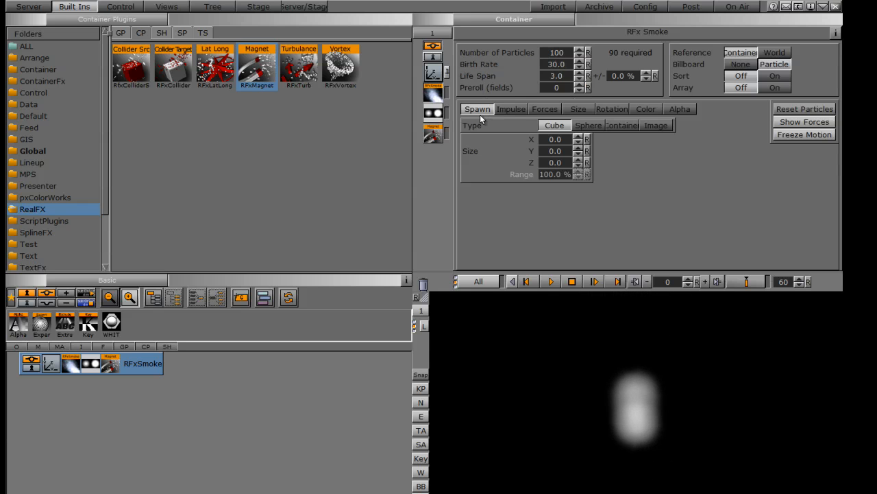
left_click(429, 138)
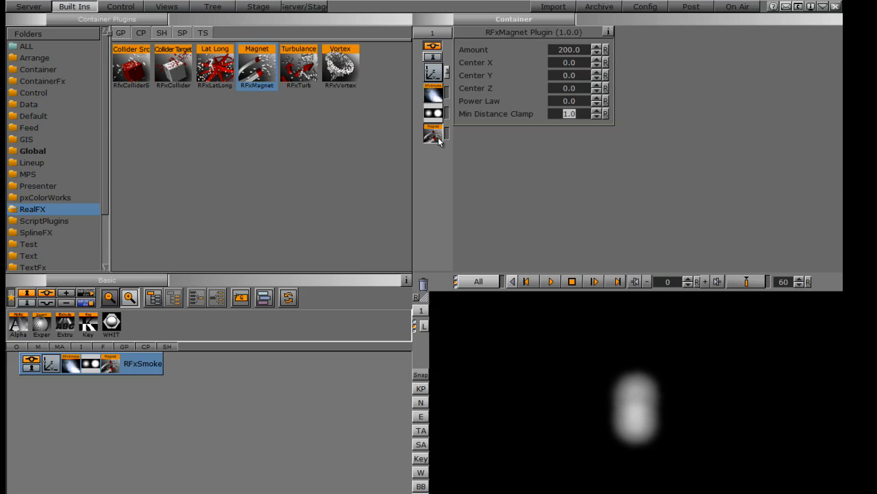
left_click(434, 94)
left_click(512, 109)
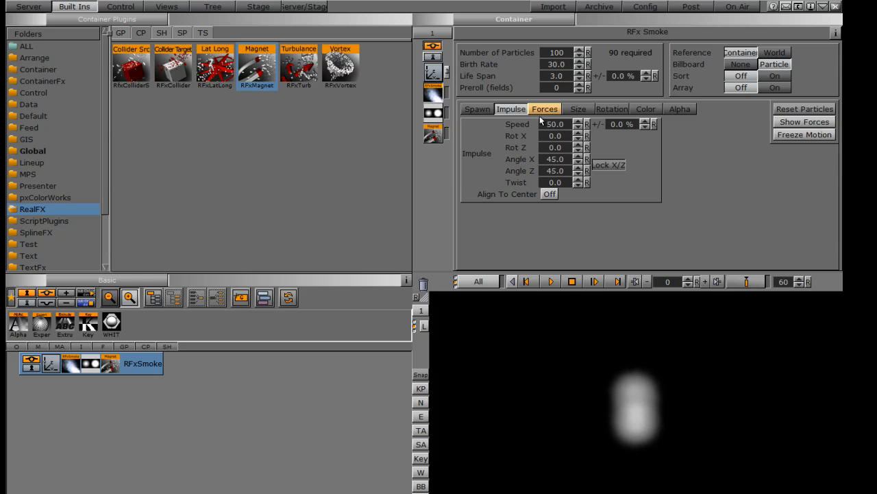
left_click(547, 113)
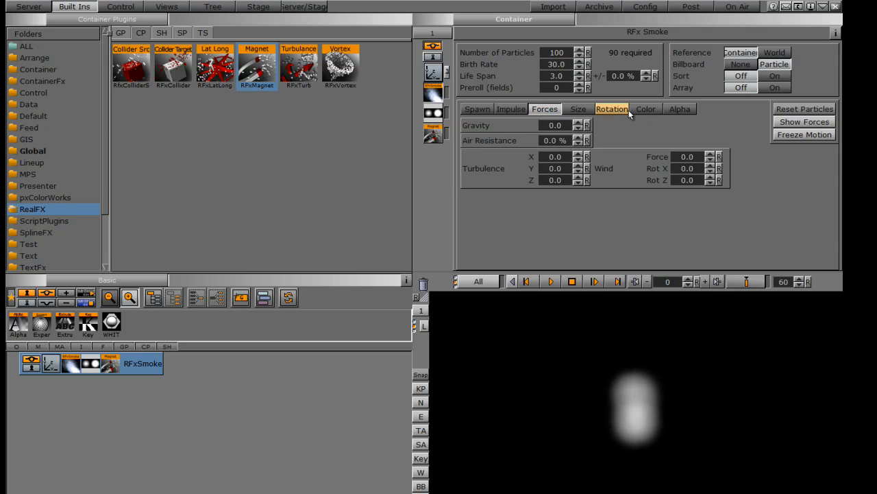
left_click(679, 109)
left_click(649, 111)
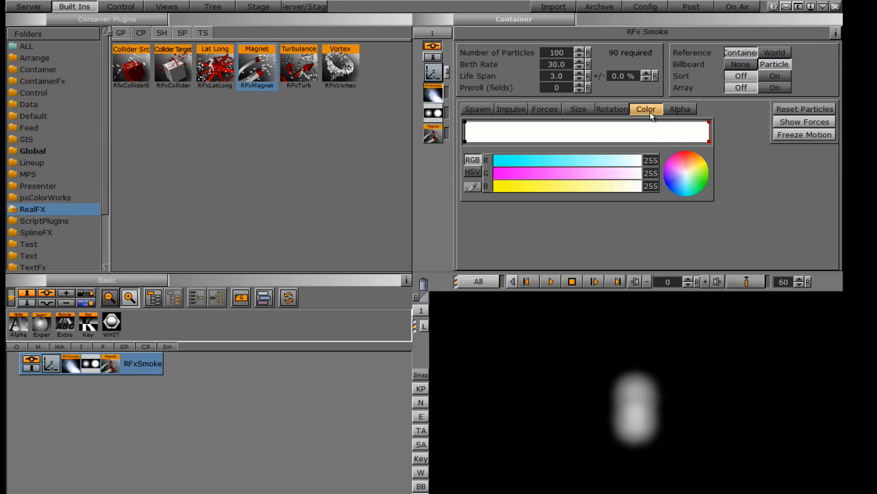